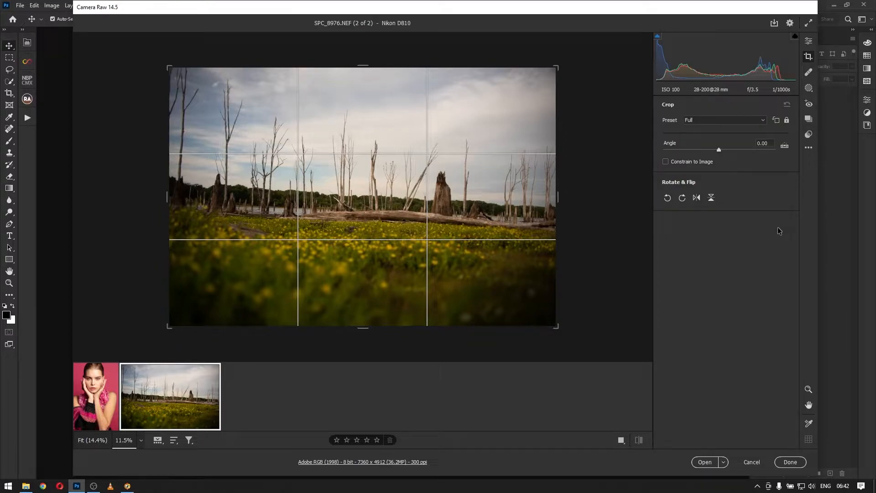
Crop the landscape photo with the 1 x 1 preset, and switch the crop to the 4 x 5 / 8 x 10 preset
click(724, 122)
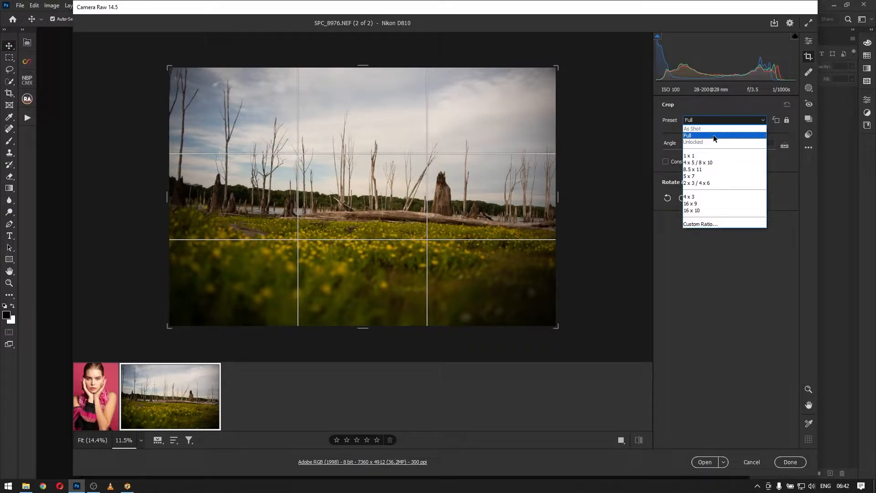
click(688, 137)
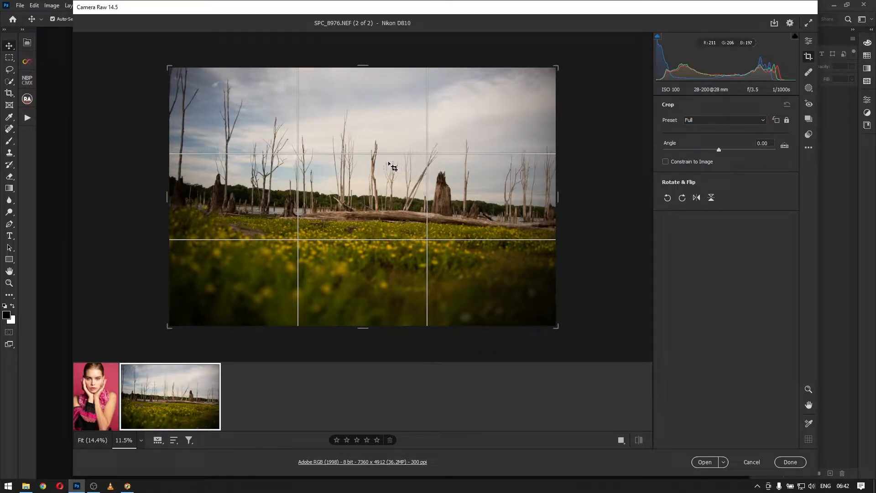
click(730, 121)
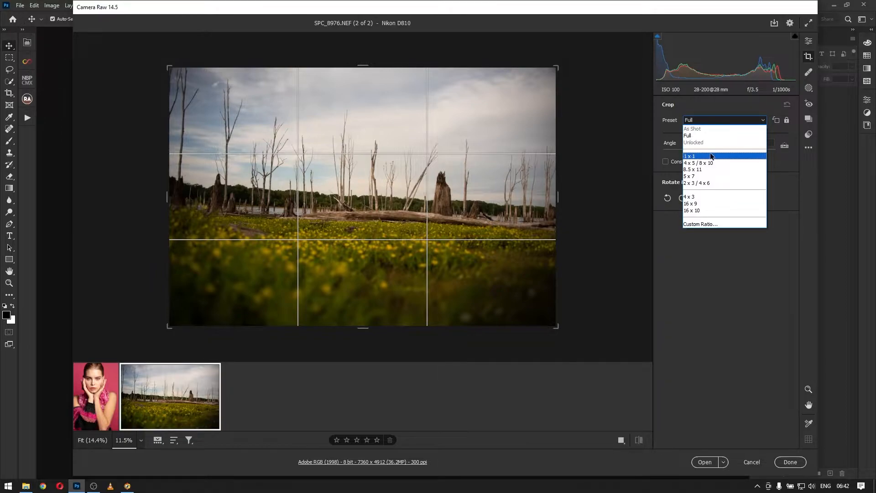
click(711, 156)
click(712, 120)
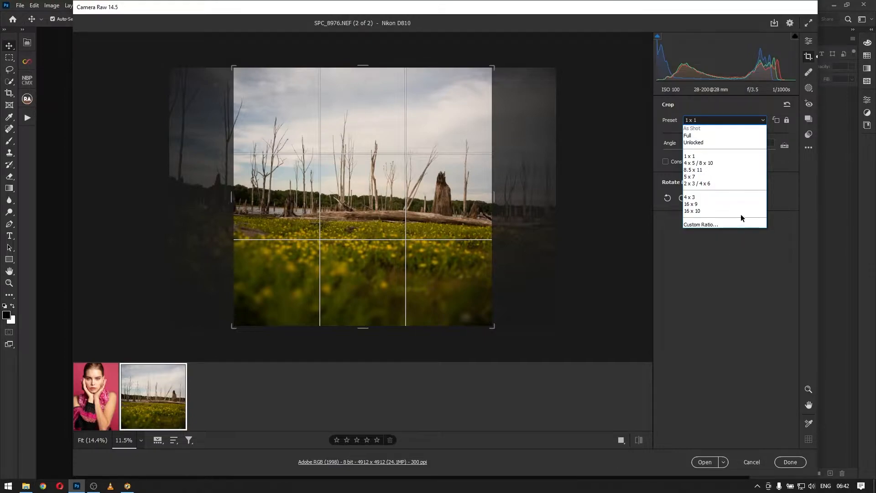
click(707, 162)
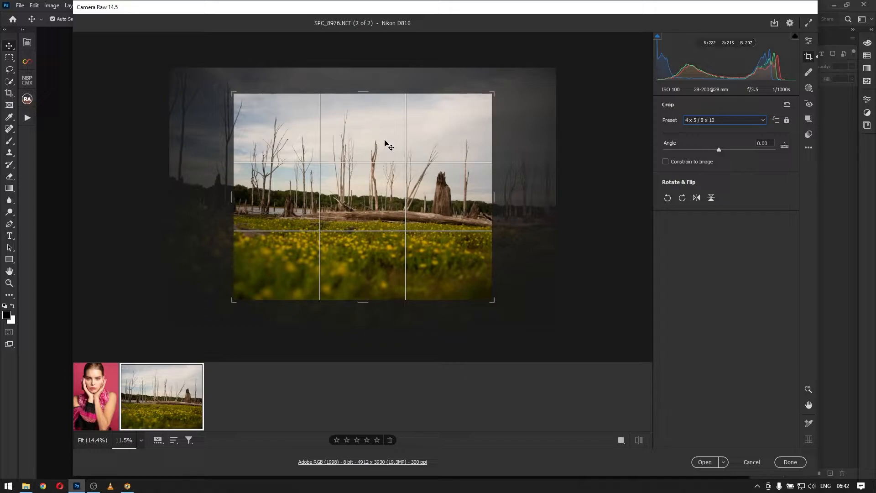
Swap the crop to portrait orientation and back, tilt the image to an angle of -4.00, and reset the crop
click(776, 120)
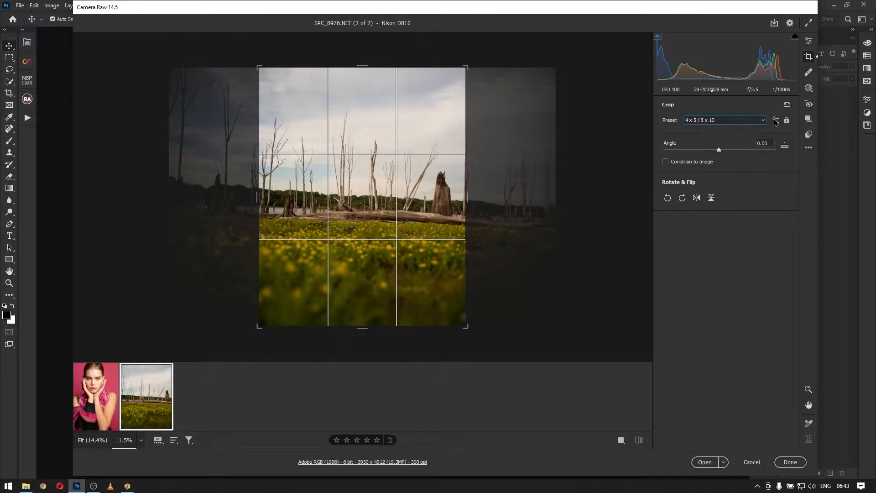
click(776, 121)
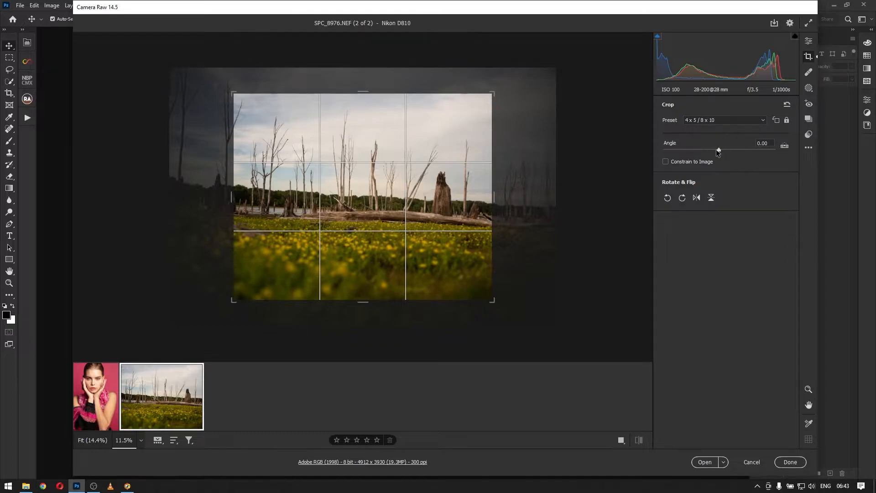
mouse_move(719, 152)
mouse_down()
mouse_move(704, 152)
mouse_move(714, 151)
mouse_up()
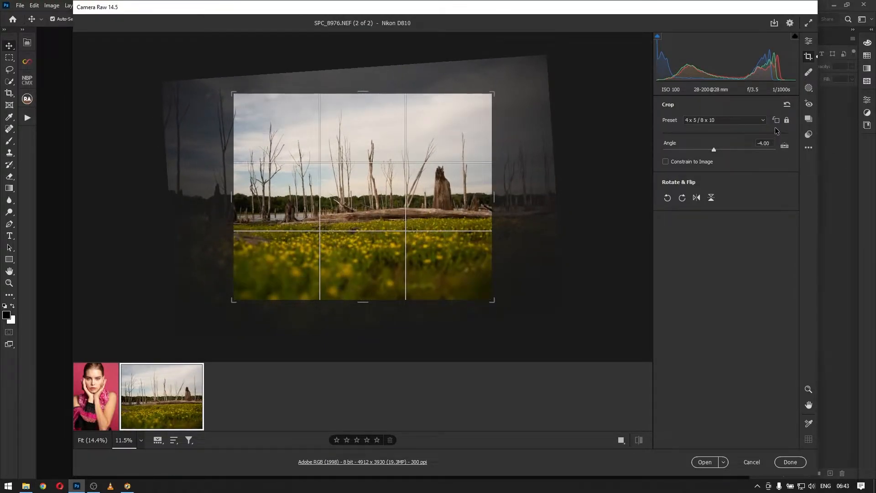
click(787, 105)
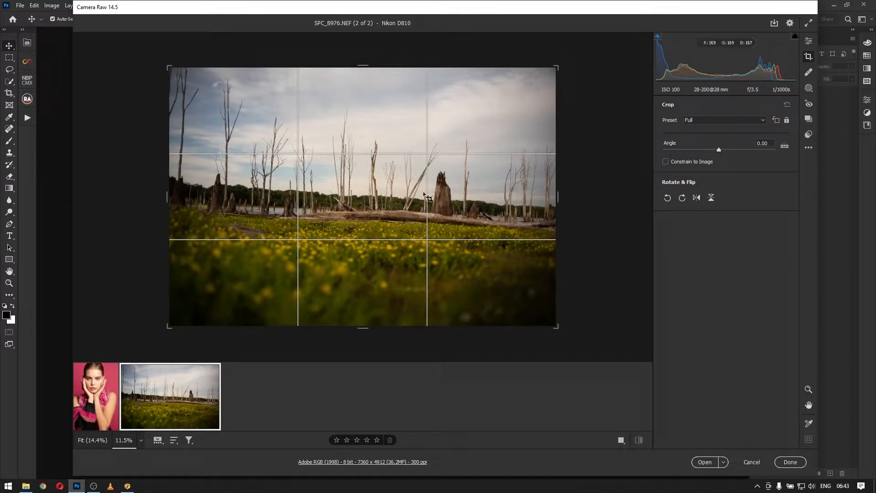
Straighten the landscape photo along the far shoreline with the Straighten tool and apply the resulting crop
click(785, 147)
drag(223, 186, 523, 206)
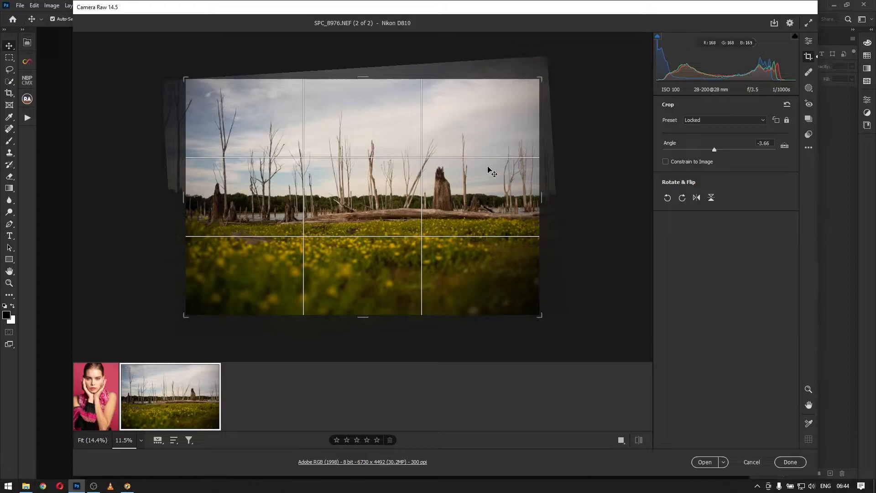
key(Return)
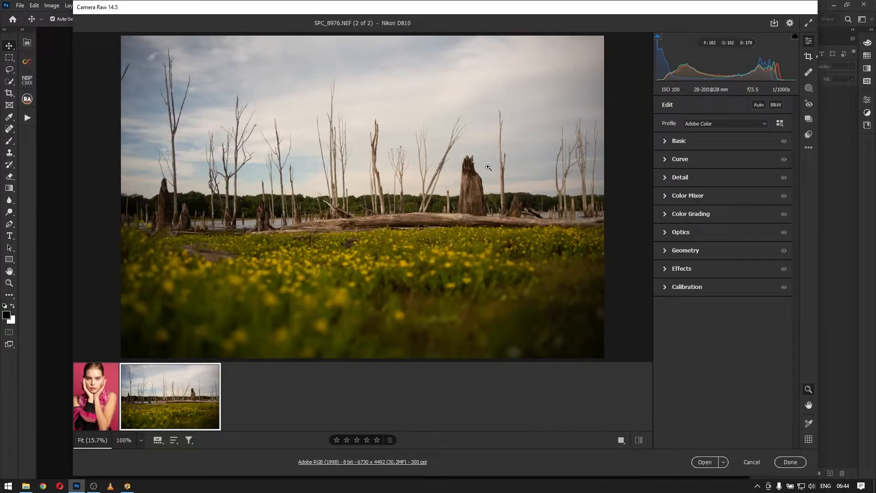
Reopen the crop settings and rotate the landscape photo counterclockwise four times, through a full turn
click(809, 56)
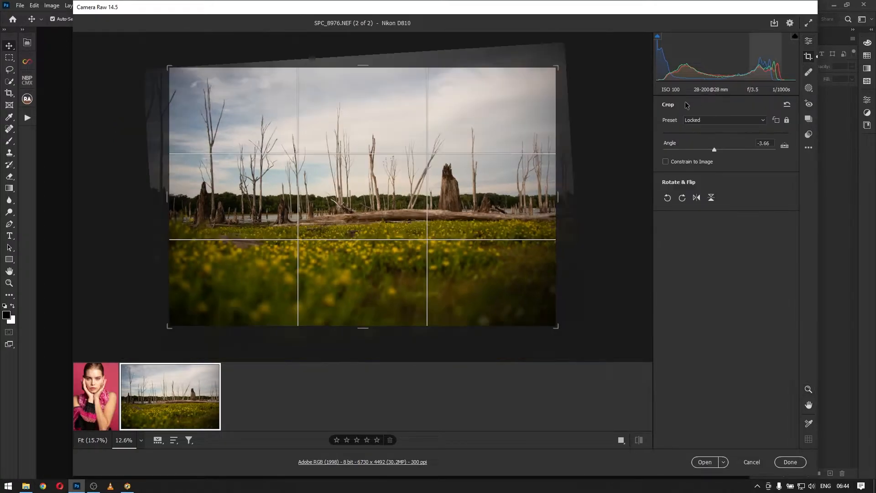
click(667, 198)
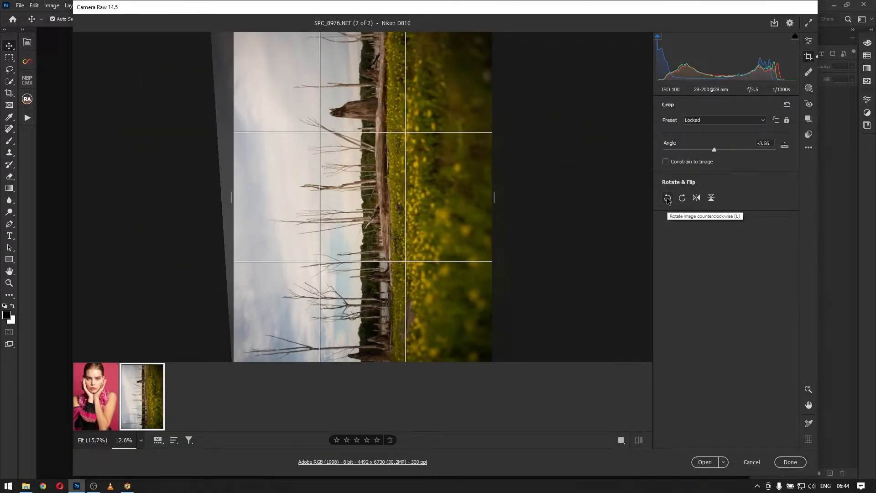
click(667, 198)
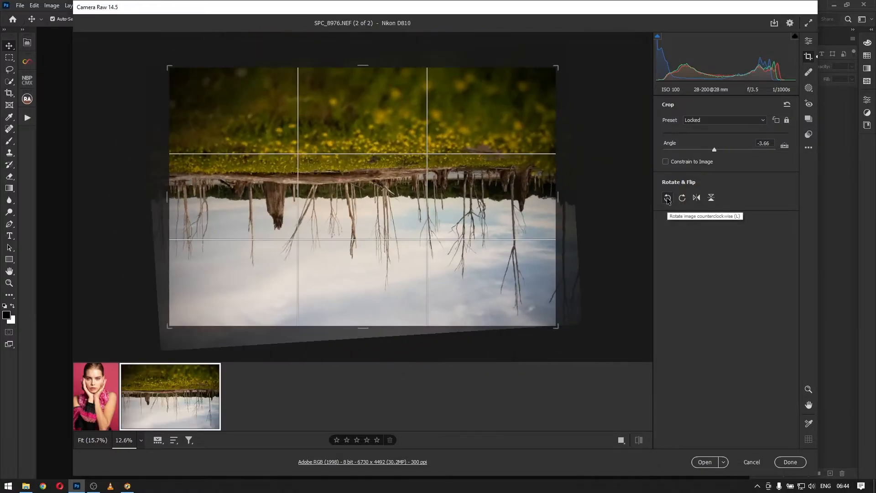
click(667, 198)
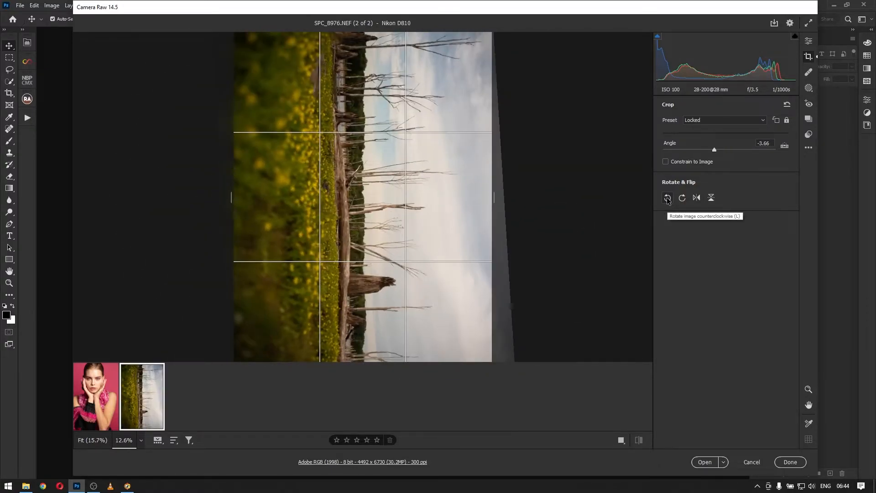
click(667, 199)
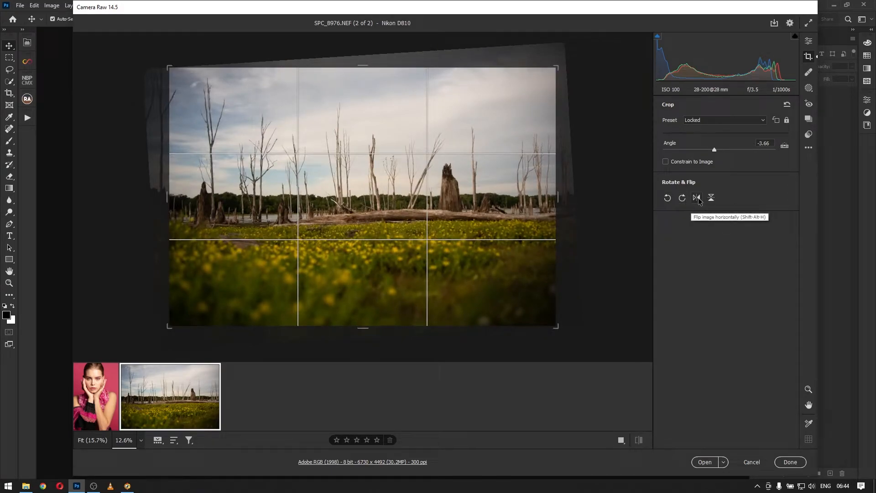
Flip the landscape photo horizontally and vertically, and reset its crop and angle
click(697, 198)
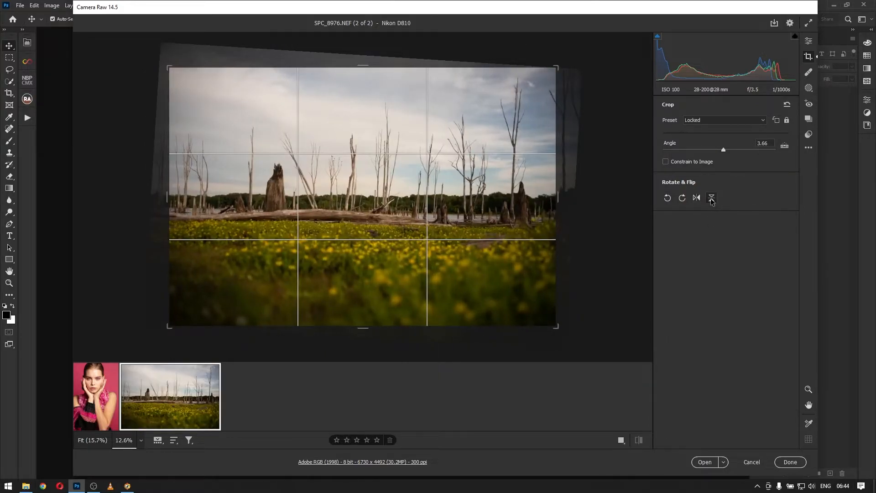
click(711, 198)
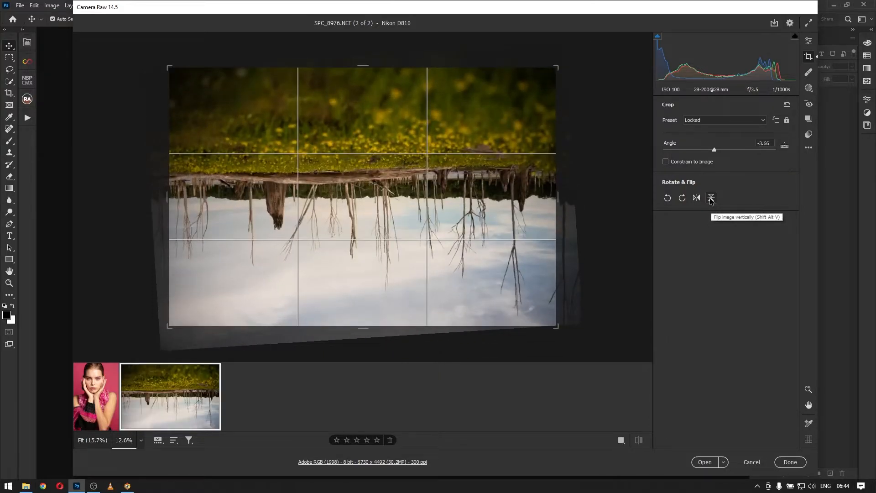
click(787, 104)
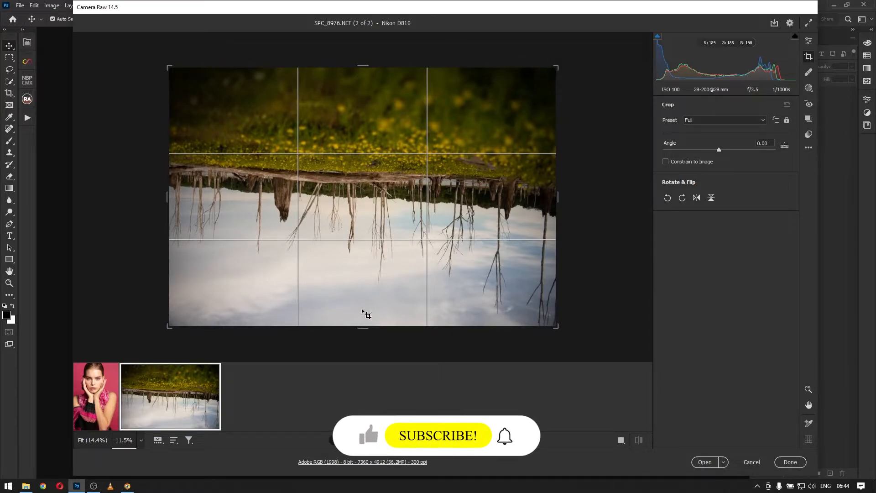
Activate the Heal tool, select the portrait photo 0J5A9961.cr2 and inspect the skin of the forehead, cheeks and mouth area up close
click(809, 76)
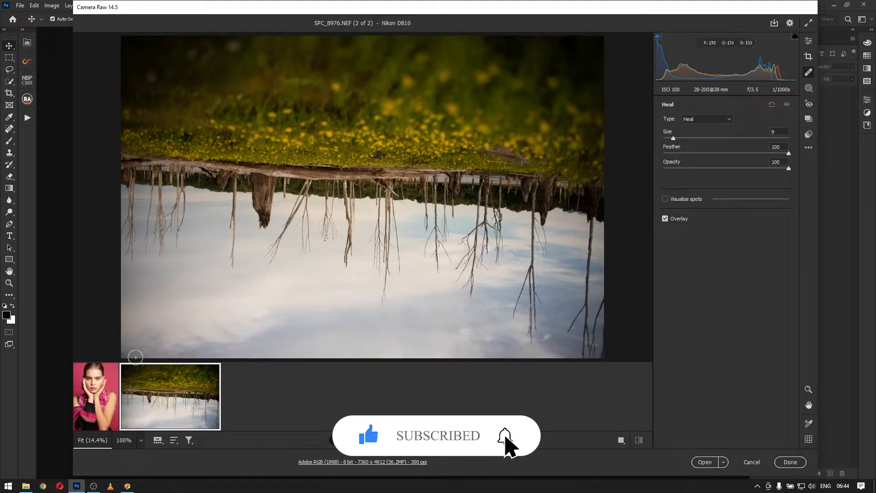
click(95, 385)
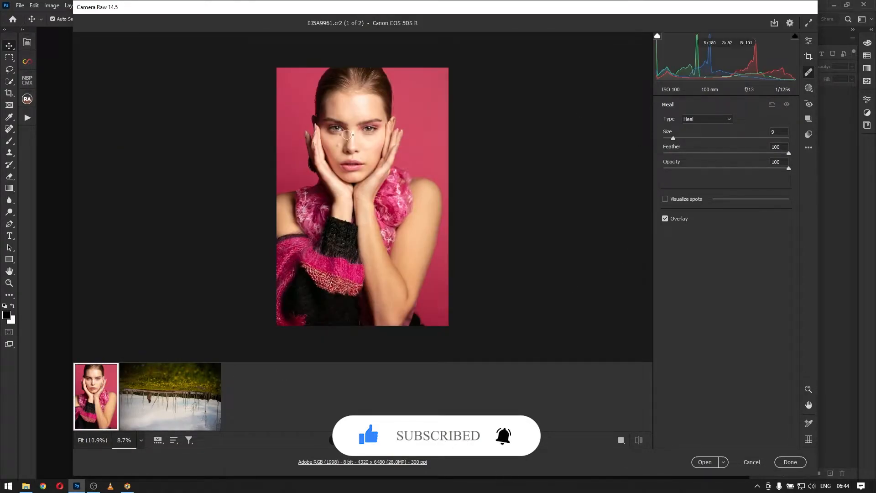
key(z)
drag(341, 108, 446, 259)
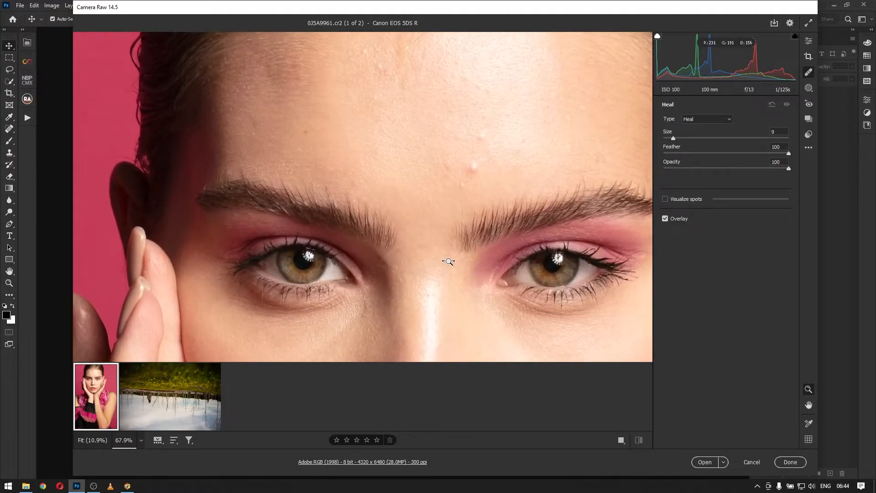
drag(456, 166, 412, 86)
drag(392, 243, 404, 62)
key(z)
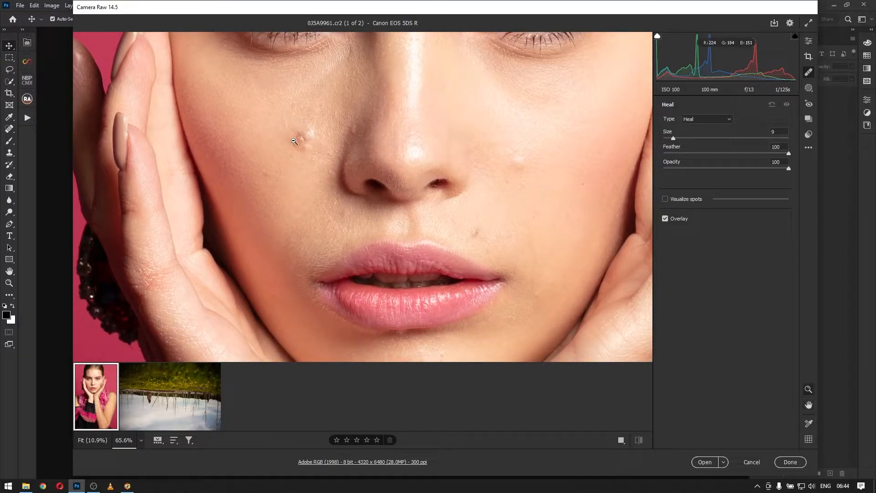
key(space)
drag(485, 118, 474, 276)
drag(450, 123, 431, 282)
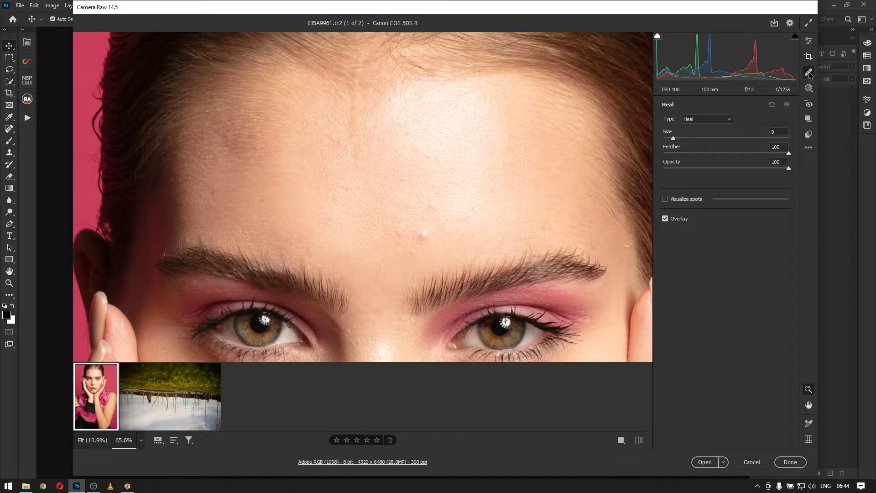
Set the healing type to Heal and turn on Visualize spots with the whole face in view
click(719, 119)
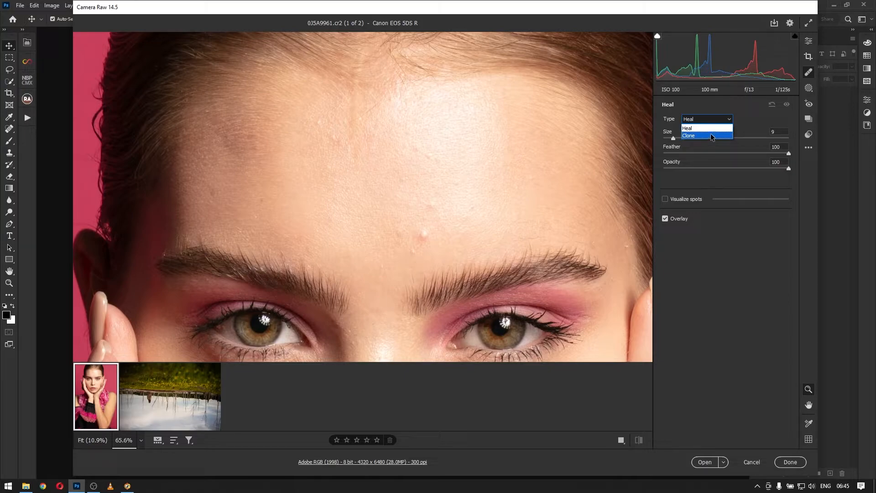
click(707, 129)
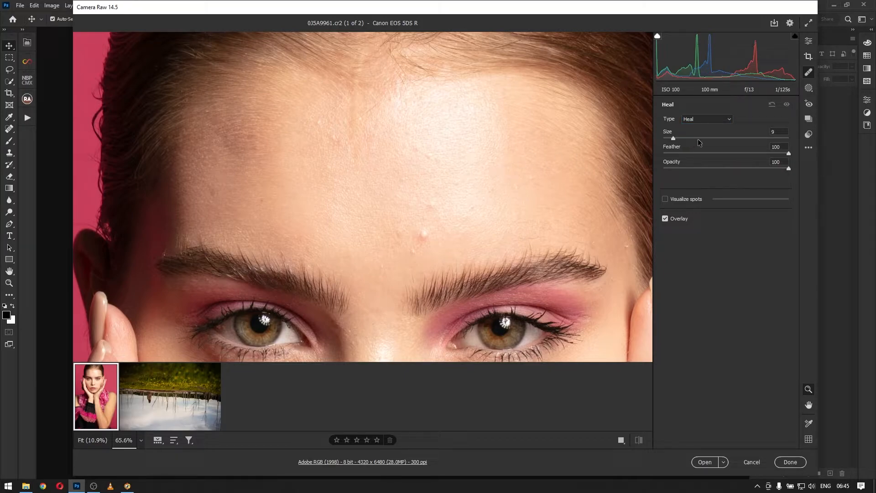
click(723, 123)
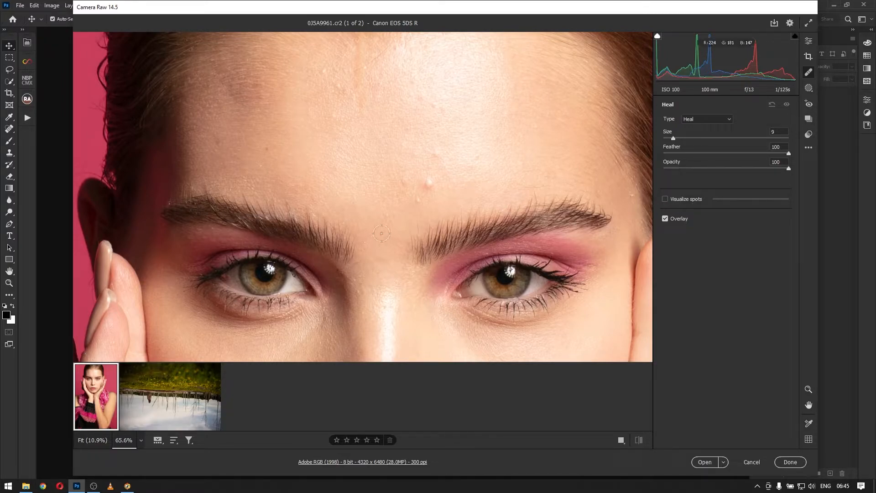
drag(354, 239, 367, 128)
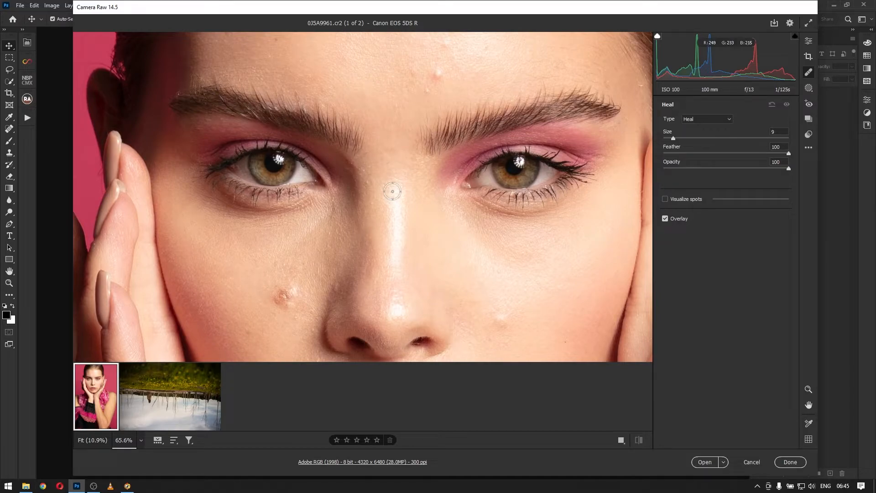
scroll(392, 191, down, 5)
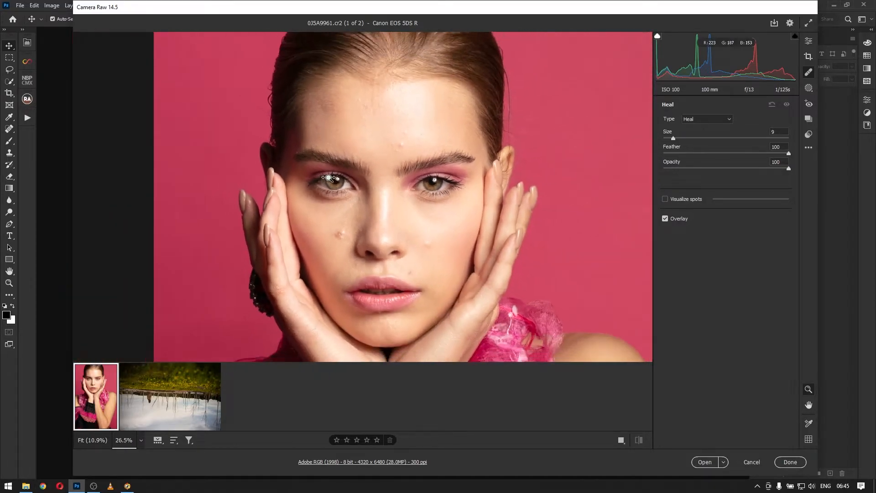
click(665, 199)
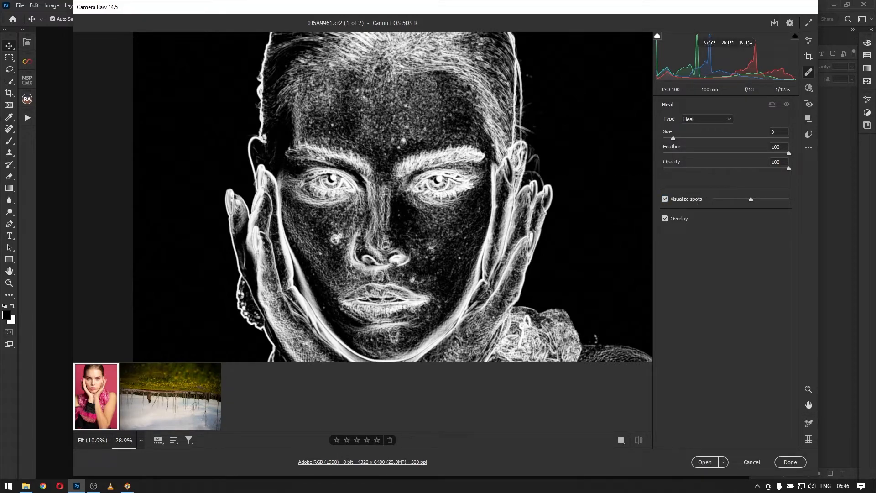
Heal the blemish on the cheek beside the nose and the spot above the mouth corner, repositioning each source area on clean skin
click(336, 238)
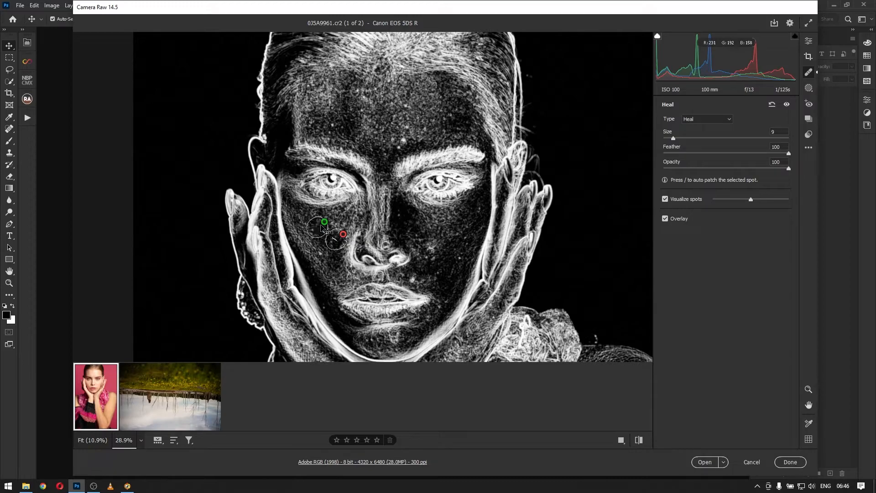
mouse_move(325, 226)
mouse_down()
mouse_move(310, 225)
mouse_move(317, 235)
mouse_move(324, 223)
mouse_up()
drag(328, 228, 326, 227)
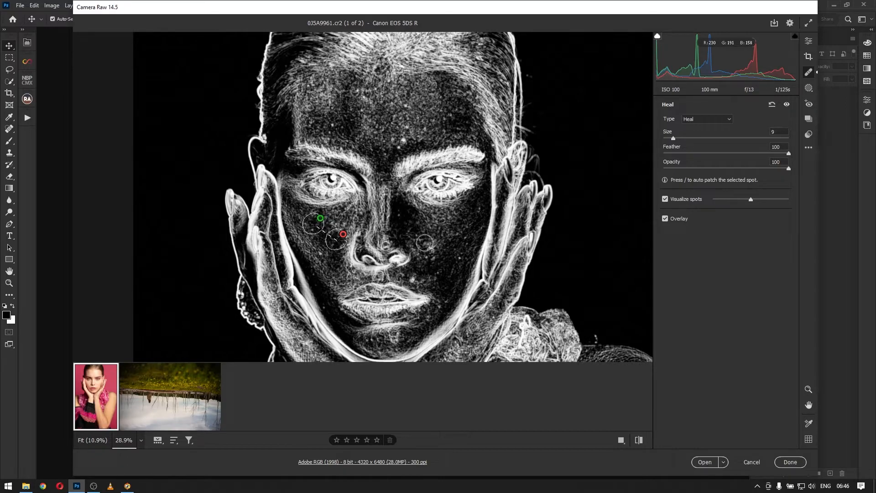
click(412, 279)
mouse_move(456, 279)
mouse_down()
mouse_move(440, 286)
mouse_move(461, 281)
mouse_up()
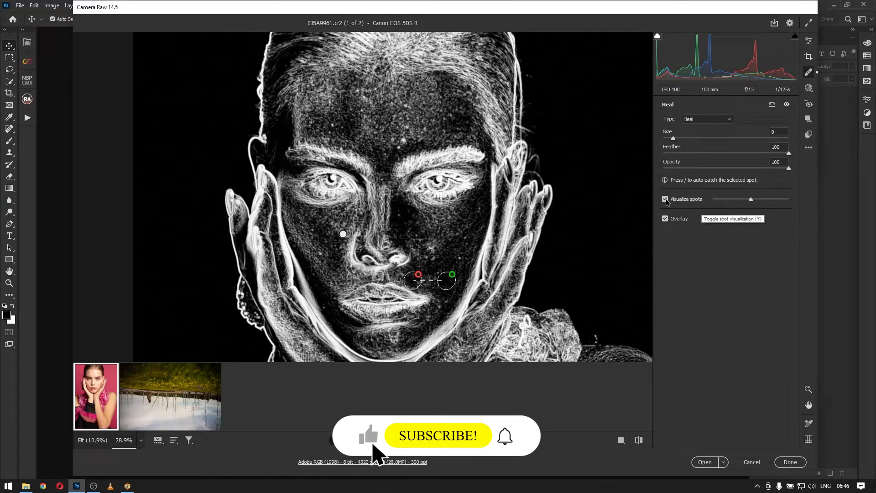
Lower the spot visualization threshold well below its midpoint so that mainly the stronger blemishes show
drag(751, 199, 719, 199)
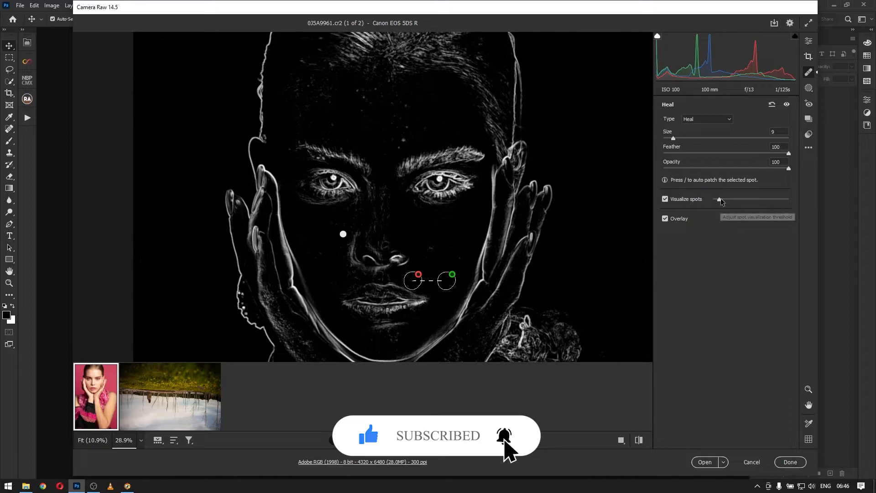
mouse_move(720, 199)
mouse_down()
mouse_move(771, 198)
mouse_move(729, 200)
mouse_up()
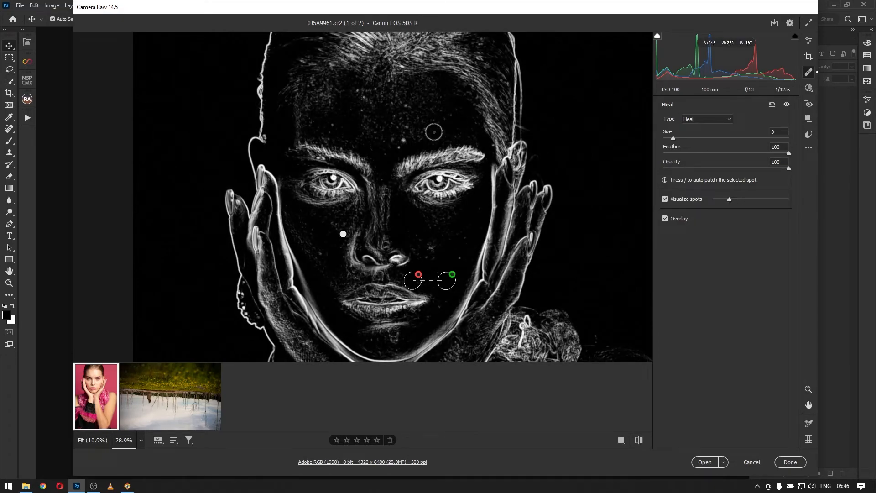
Heal the four spots running down the centre of the forehead towards the inner eyebrow, and turn off Visualize spots
click(405, 107)
click(408, 127)
click(400, 146)
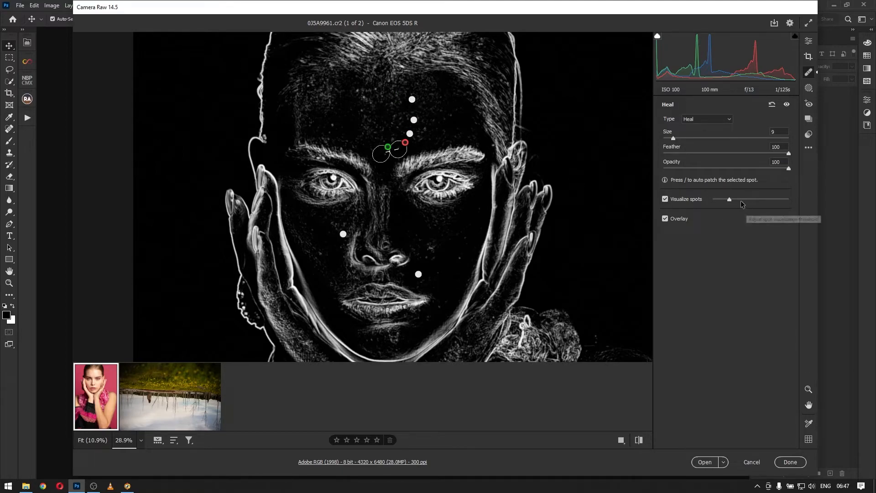
click(666, 198)
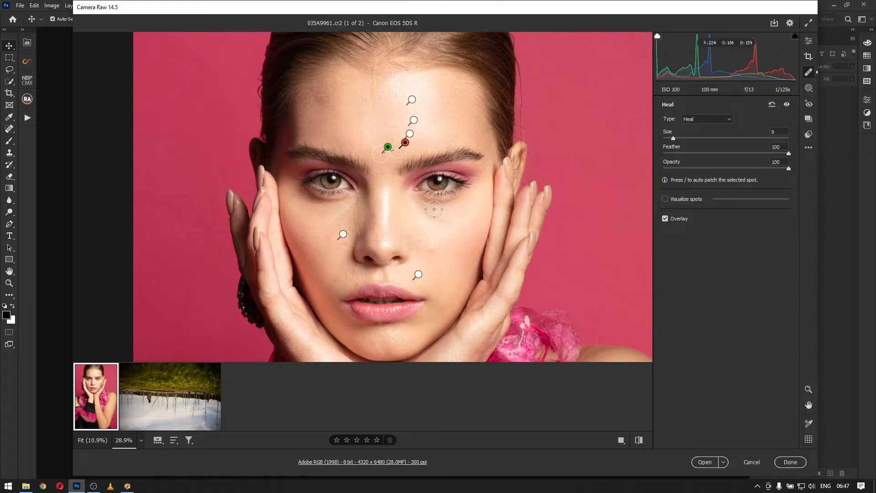
Heal the blemish on the photo's right-hand cheek and move its source area from the forehead to clean skin lower on the same cheek
click(430, 254)
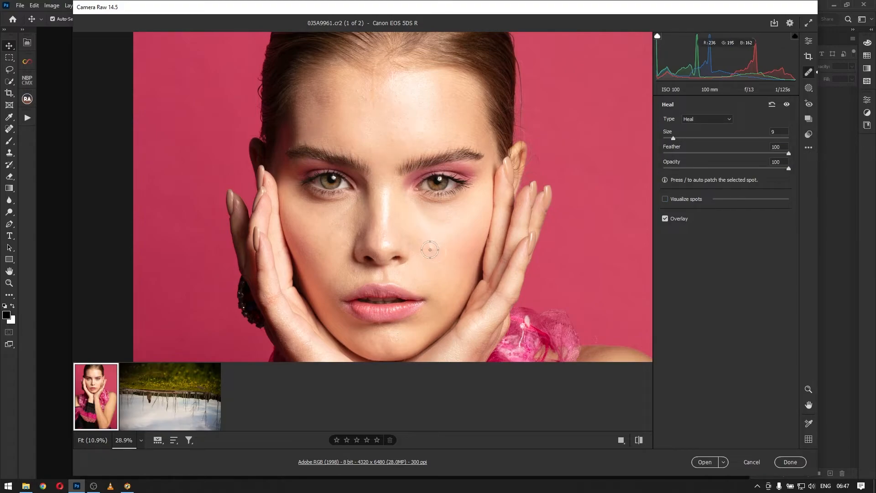
click(430, 247)
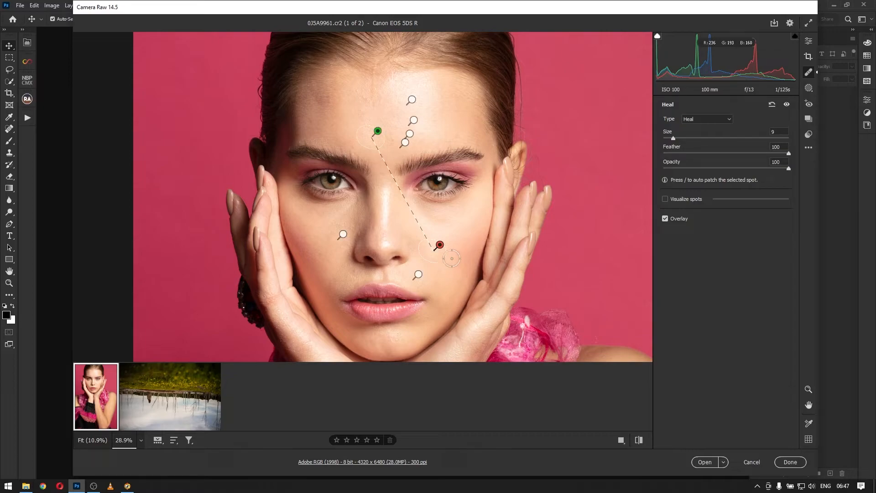
mouse_move(380, 134)
mouse_down()
mouse_move(356, 133)
mouse_move(346, 111)
mouse_move(391, 139)
mouse_move(364, 116)
mouse_move(477, 213)
mouse_move(449, 287)
mouse_move(456, 279)
mouse_move(447, 269)
mouse_move(463, 262)
mouse_move(462, 273)
mouse_up()
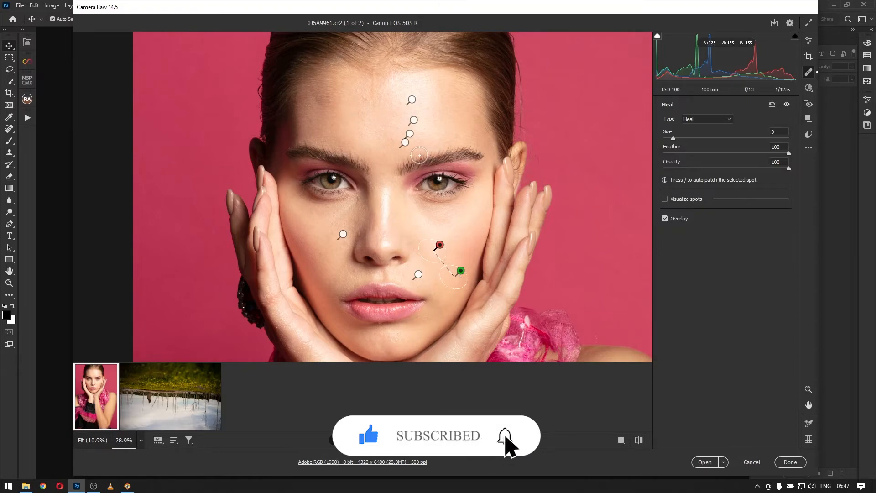
Toggle the spot adjustment overlay to check the retouched face, leaving the overlay hidden
click(665, 219)
click(666, 219)
click(665, 220)
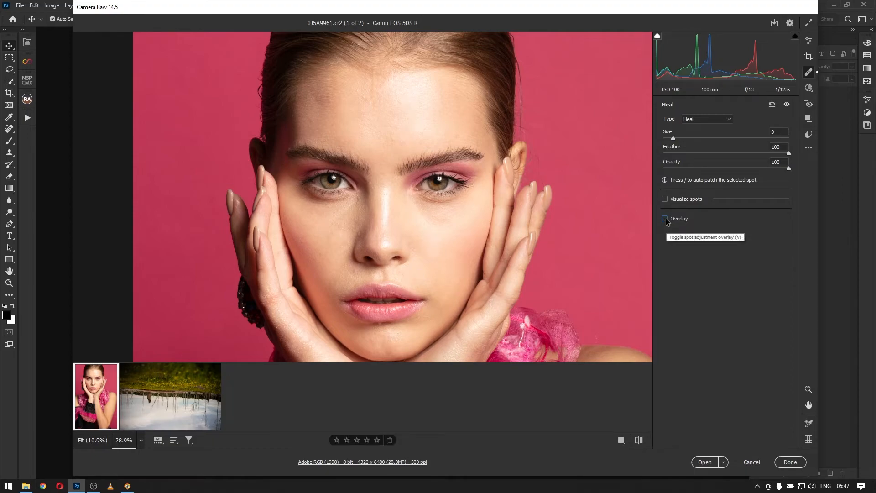